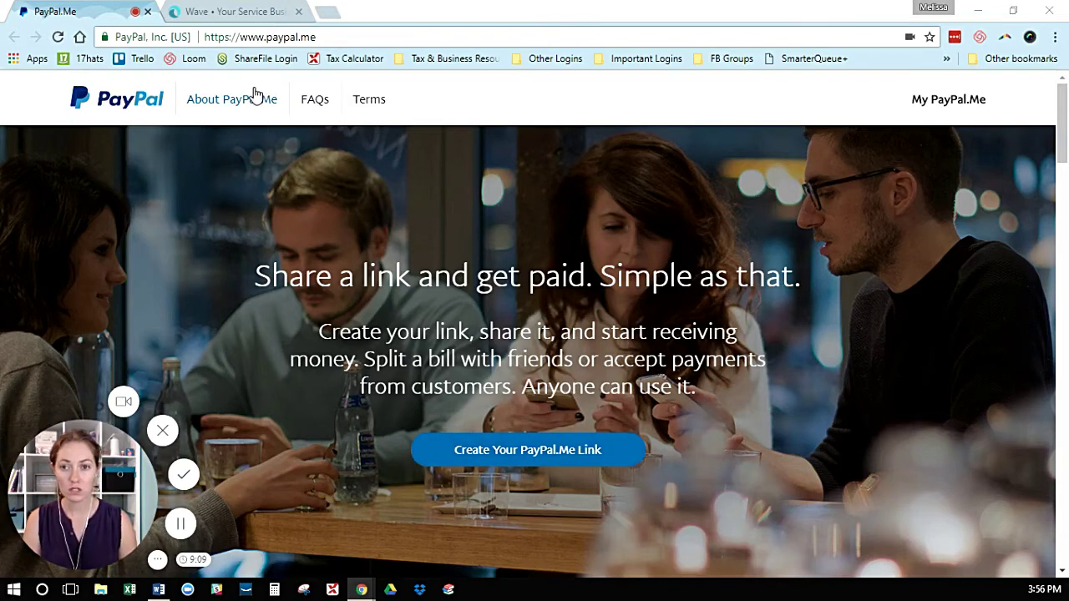
Go to the PayPal.Me link creation page and copy the address of the existing personal payment link
click(520, 462)
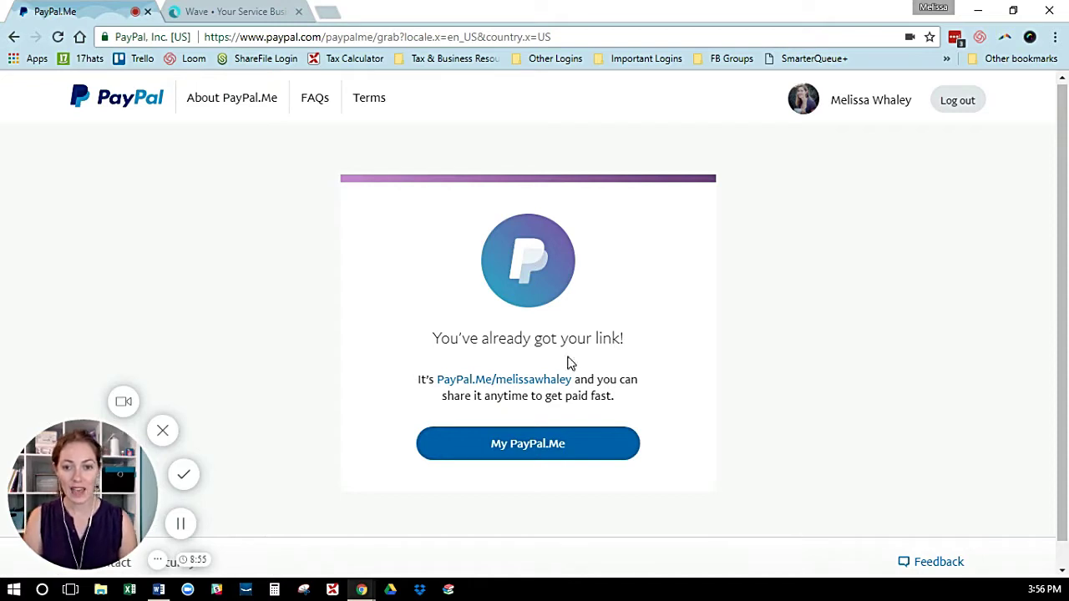
right_click(525, 381)
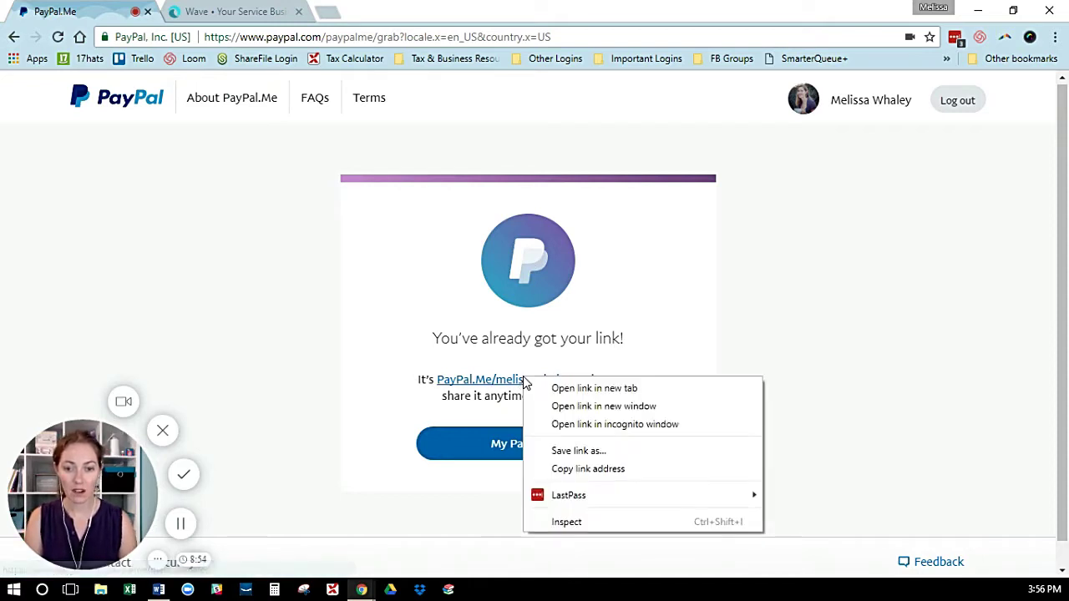
click(563, 468)
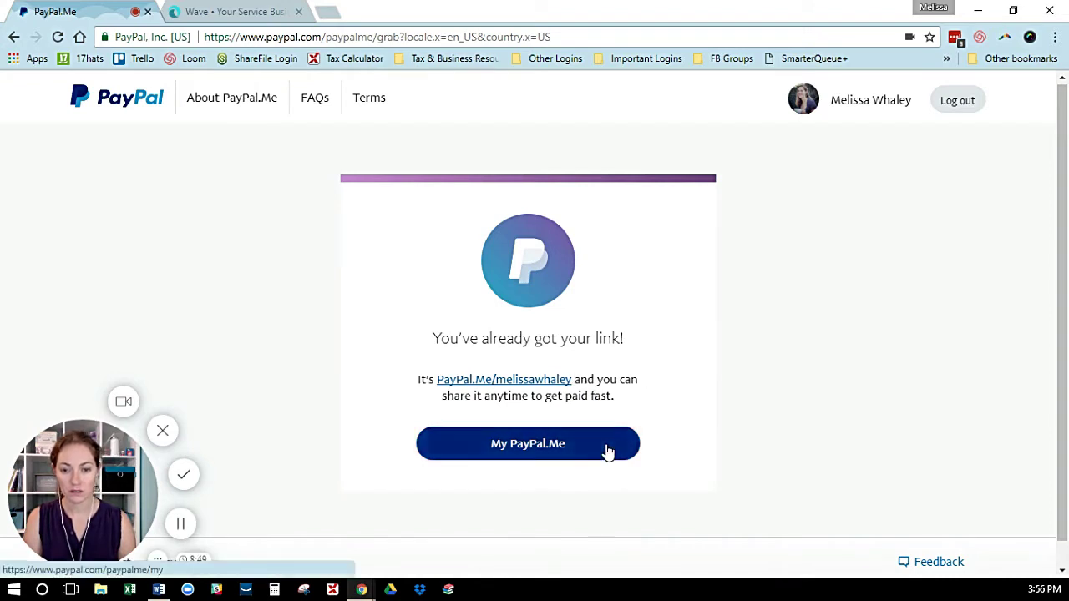
In Wave's invoice customization settings, set the default invoice footer to "Pay my using paypal with this link" followed by the copied PayPal.Me link
click(214, 19)
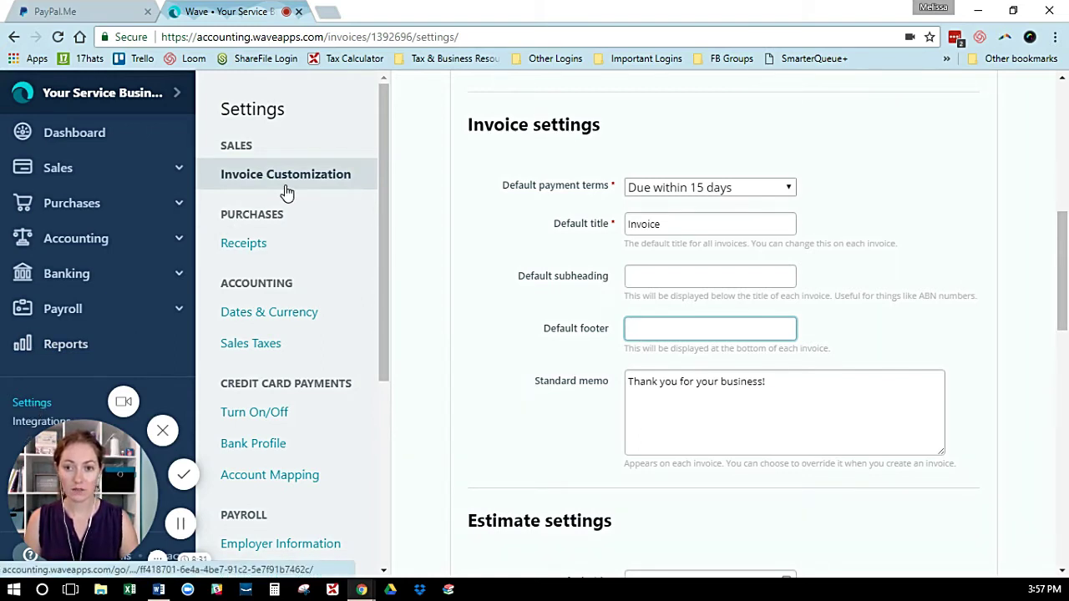
scroll(671, 198, up, 8)
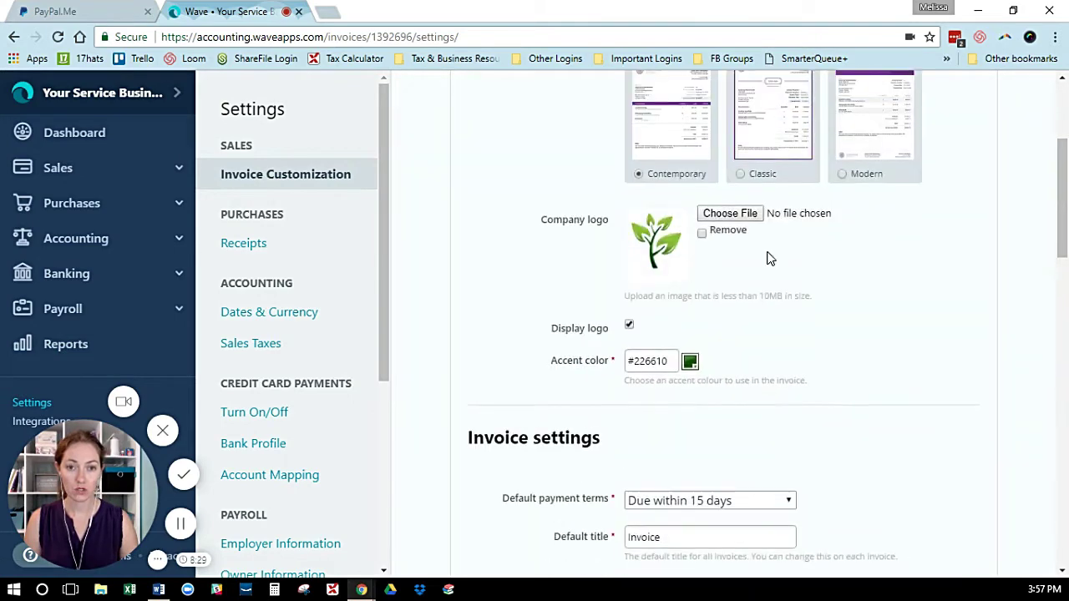
scroll(919, 349, down, 5)
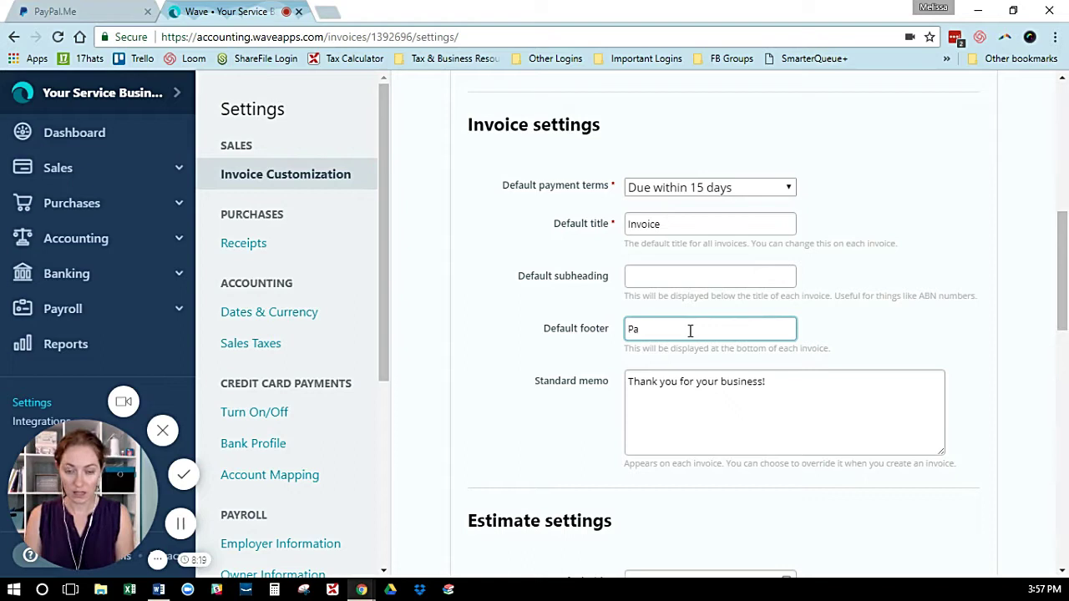
text(using Paypal)
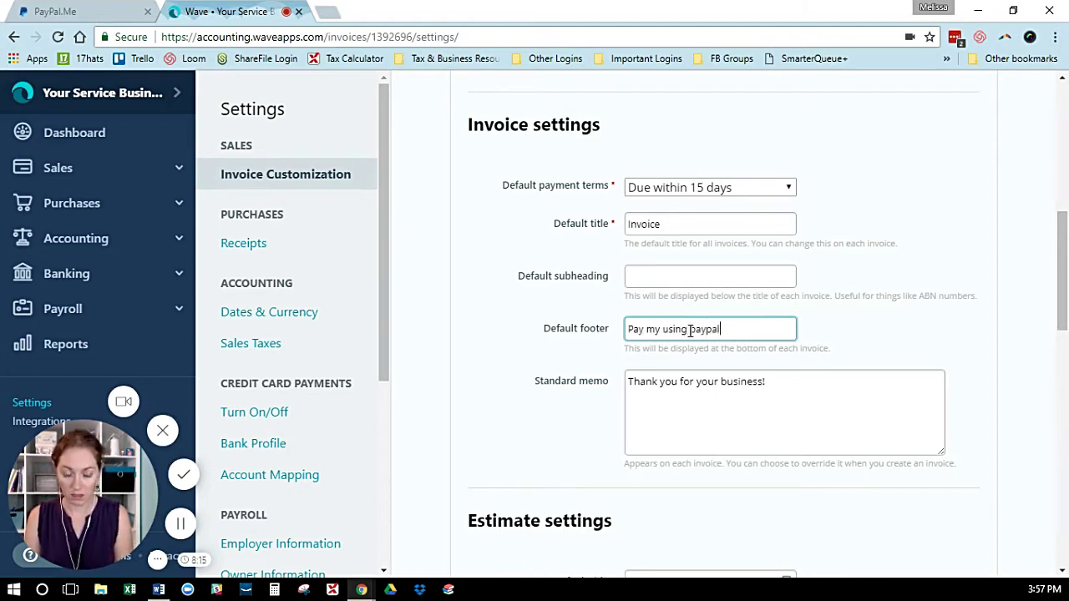
text(. )
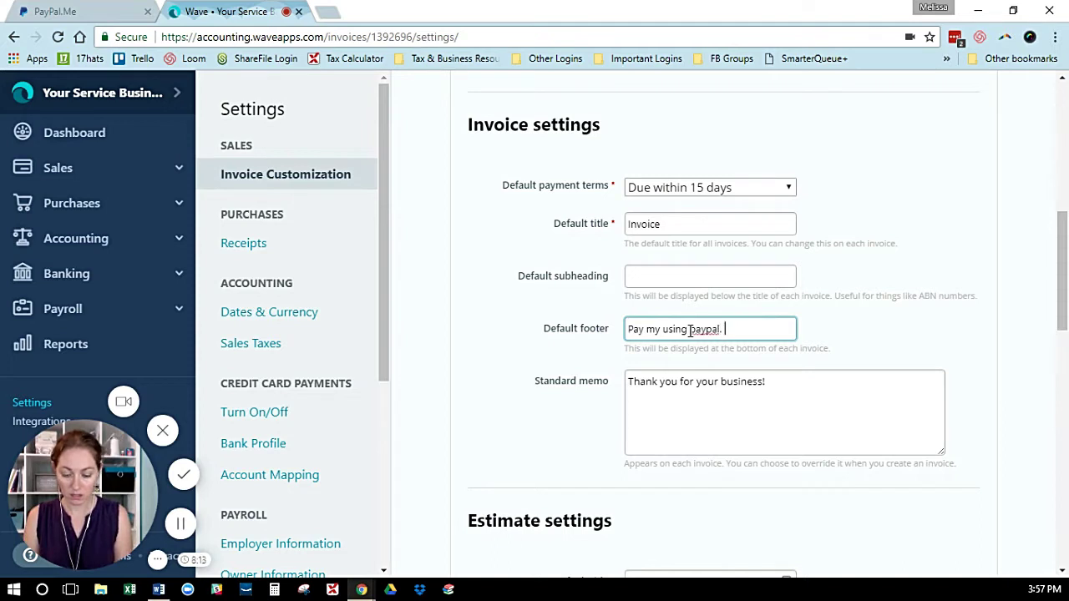
text(with thi)
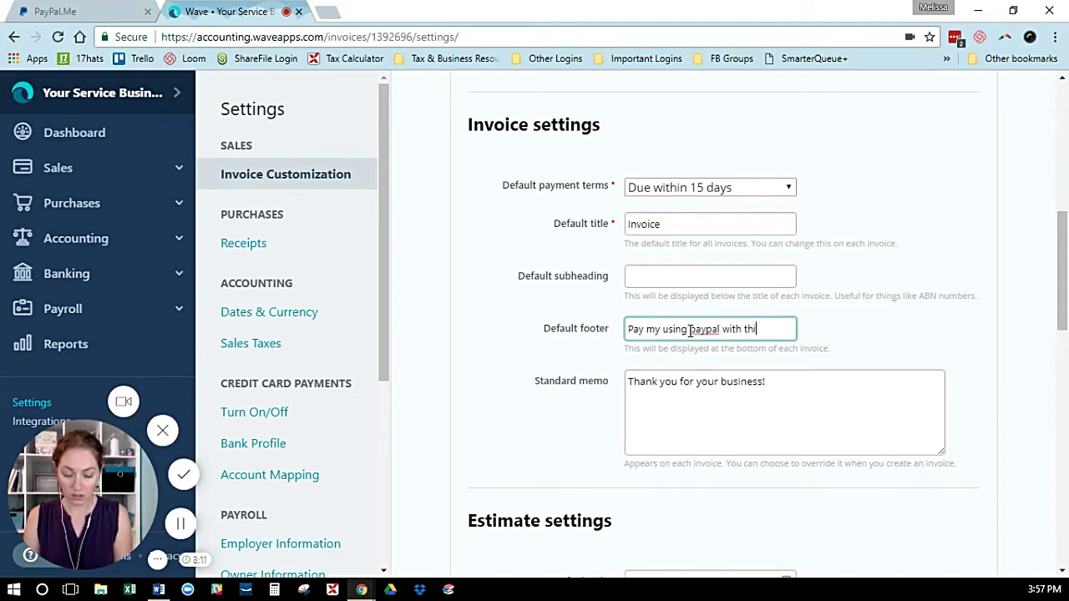
text(s link)
key(BackSpace)
key(BackSpace)
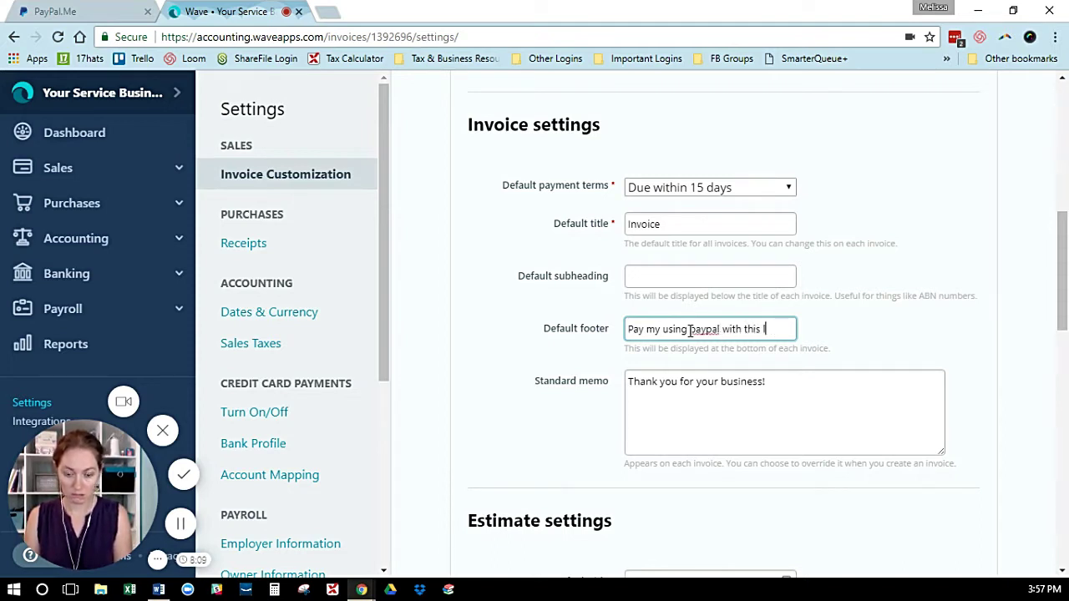
text(ink)
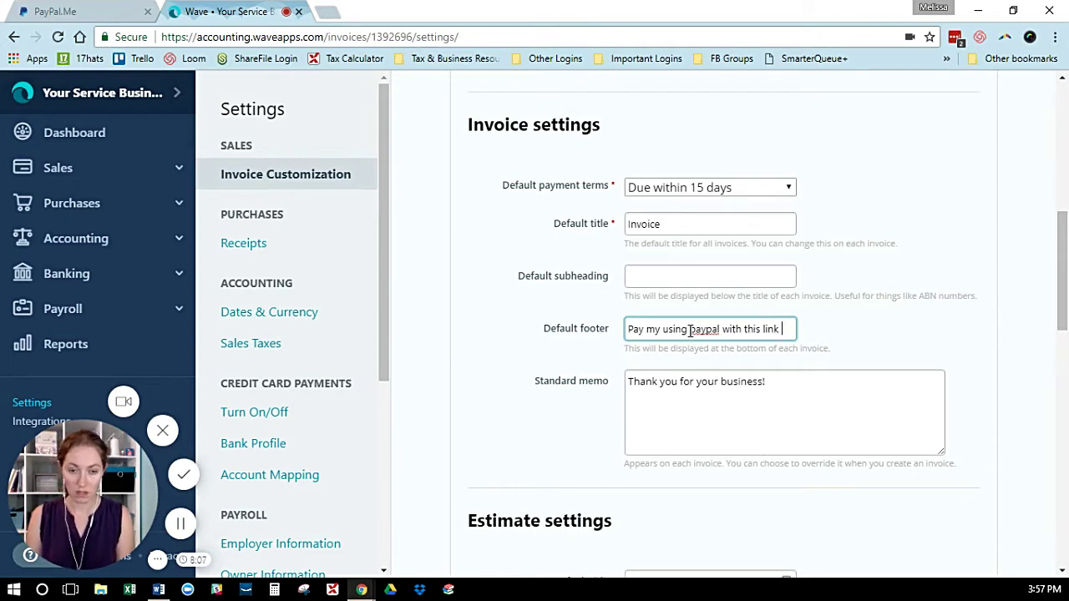
key(ctrl+v)
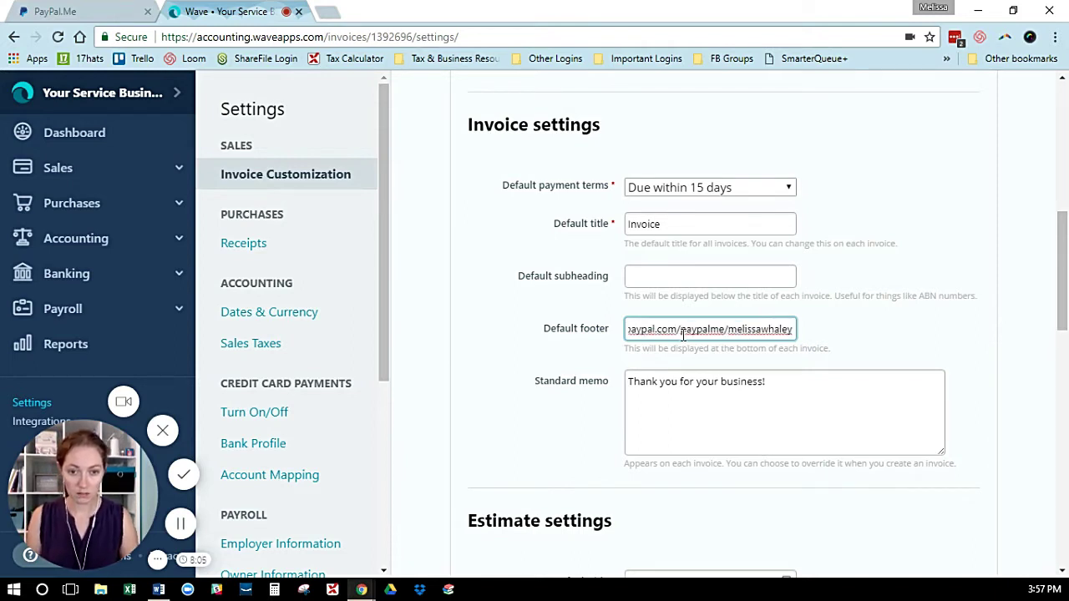
Check the pasted link in the default footer and save the invoice customization settings
drag(683, 334, 731, 333)
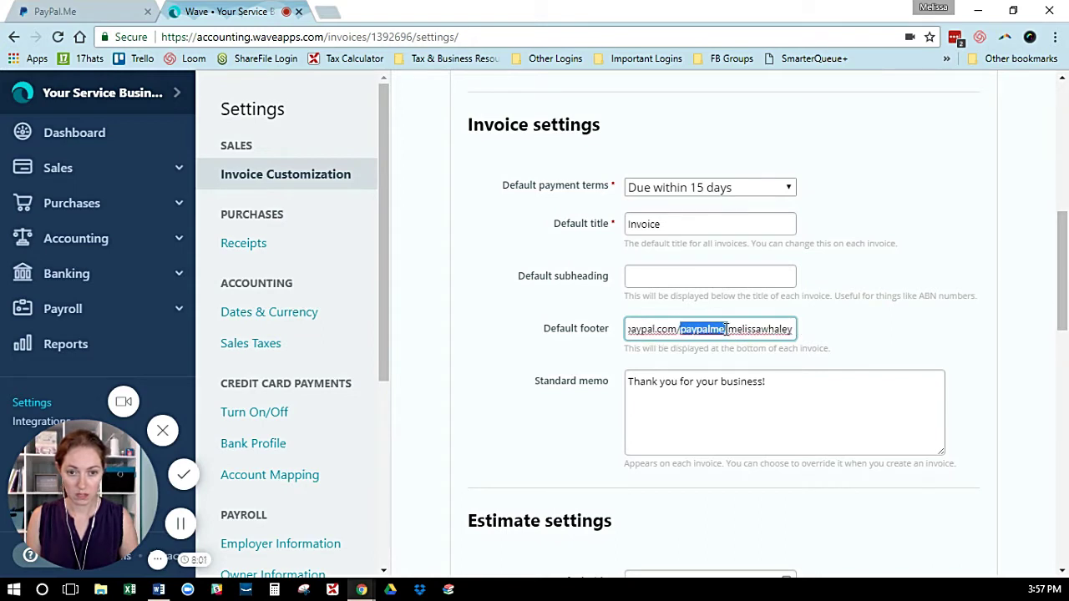
click(725, 330)
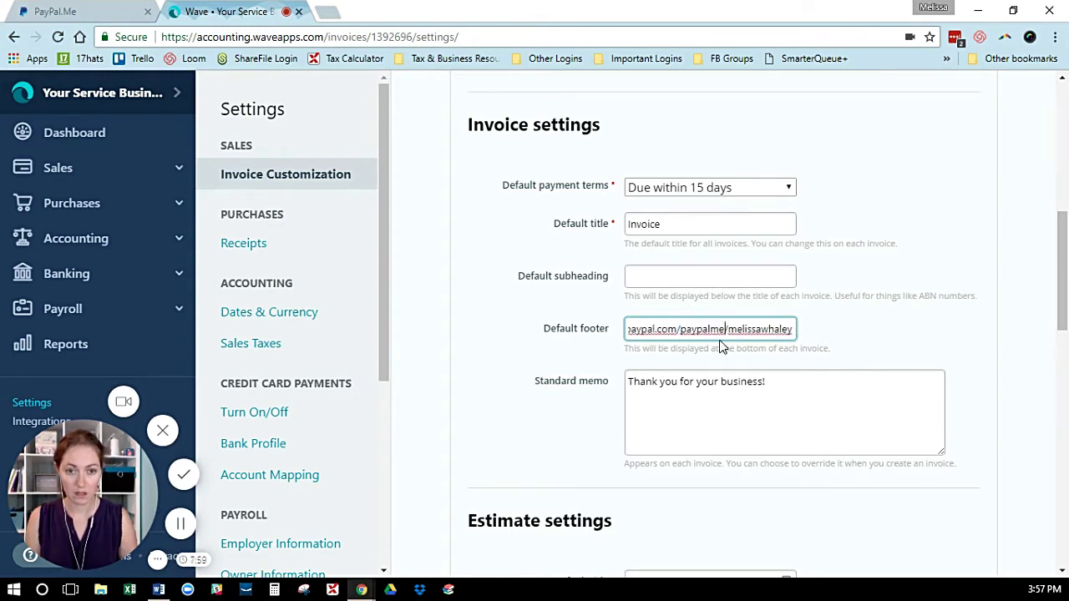
mouse_move(725, 329)
mouse_down()
mouse_move(637, 331)
mouse_move(735, 334)
mouse_up()
click(746, 368)
scroll(748, 500, down, 5)
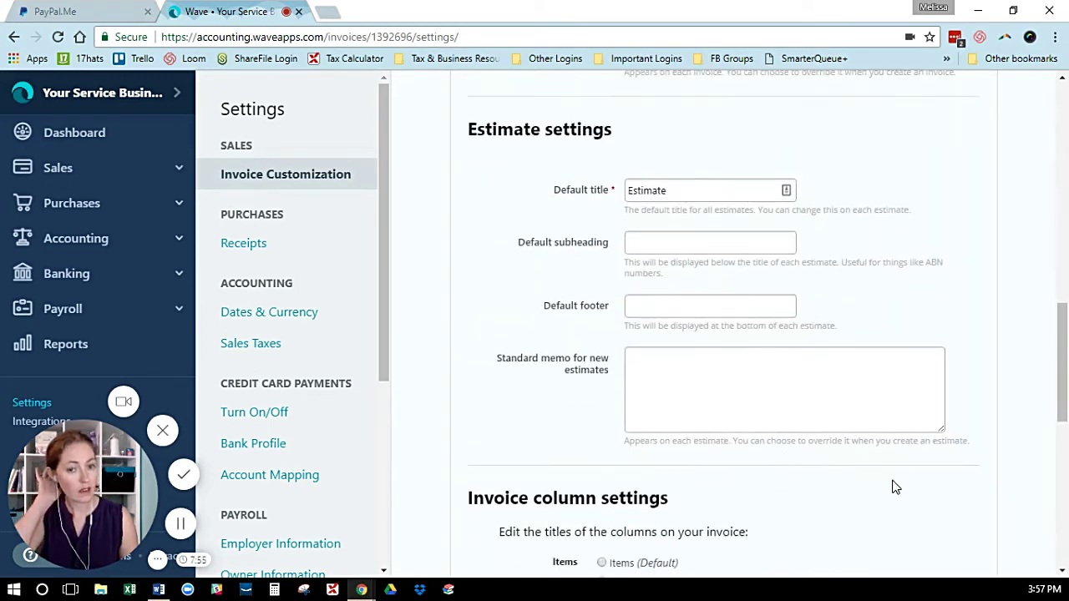
scroll(893, 490, down, 10)
click(664, 534)
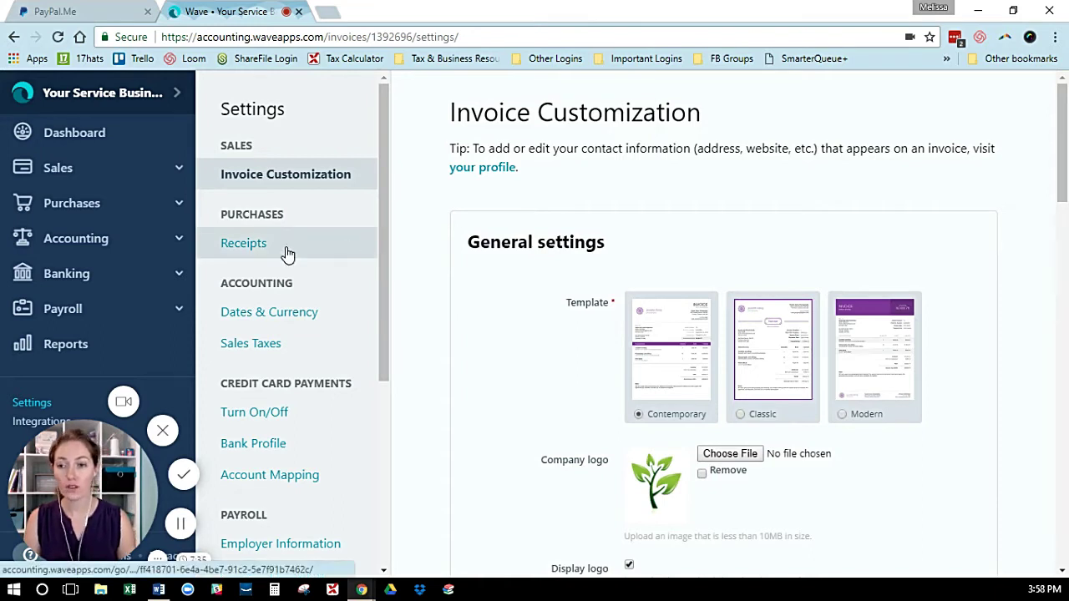
Go to the sales invoices and open the overdue $150.00 invoice
click(174, 170)
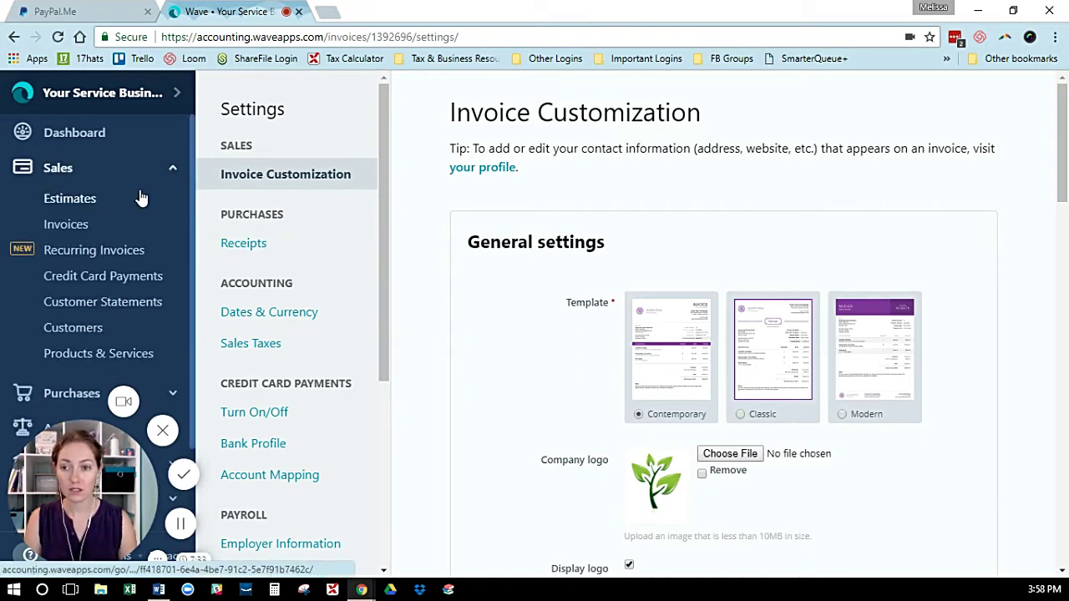
click(116, 227)
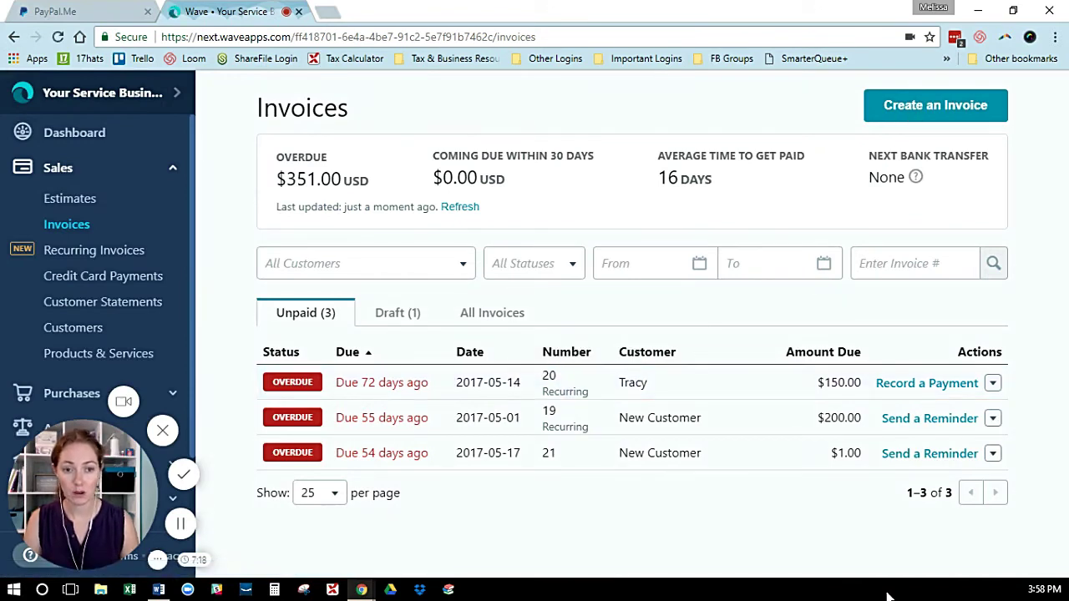
click(646, 389)
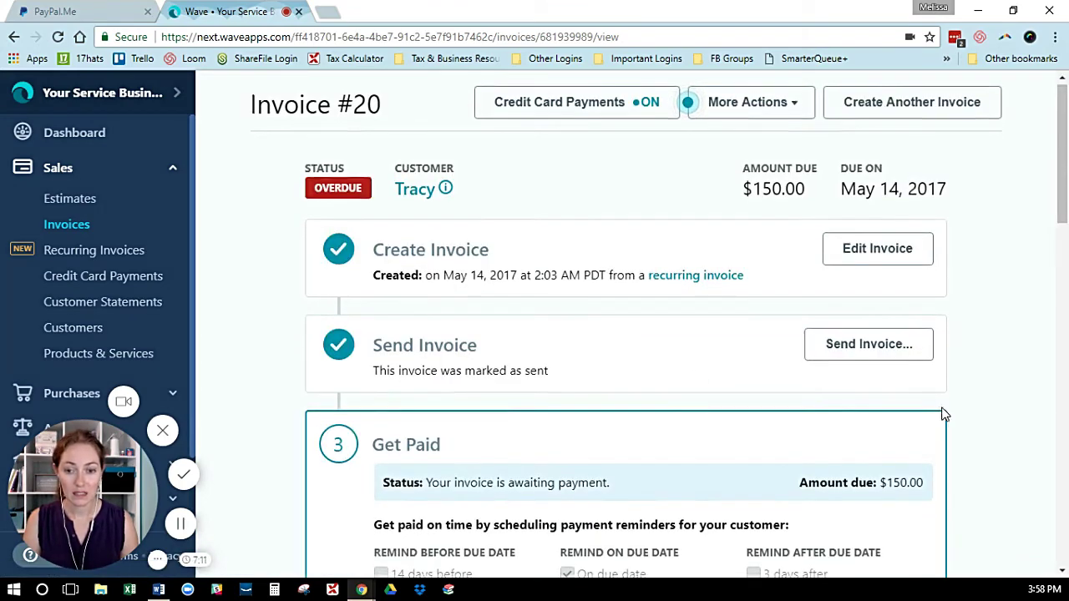
Review the open invoice and duplicate it as a new invoice
scroll(949, 418, down, 4)
scroll(959, 421, down, 3)
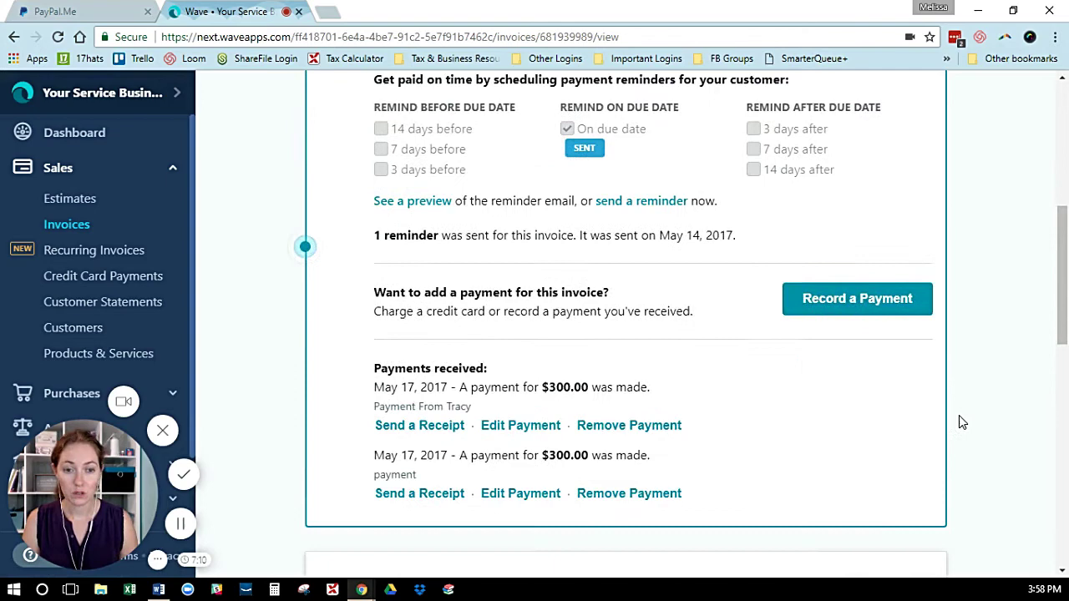
scroll(726, 441, down, 3)
scroll(735, 439, down, 2)
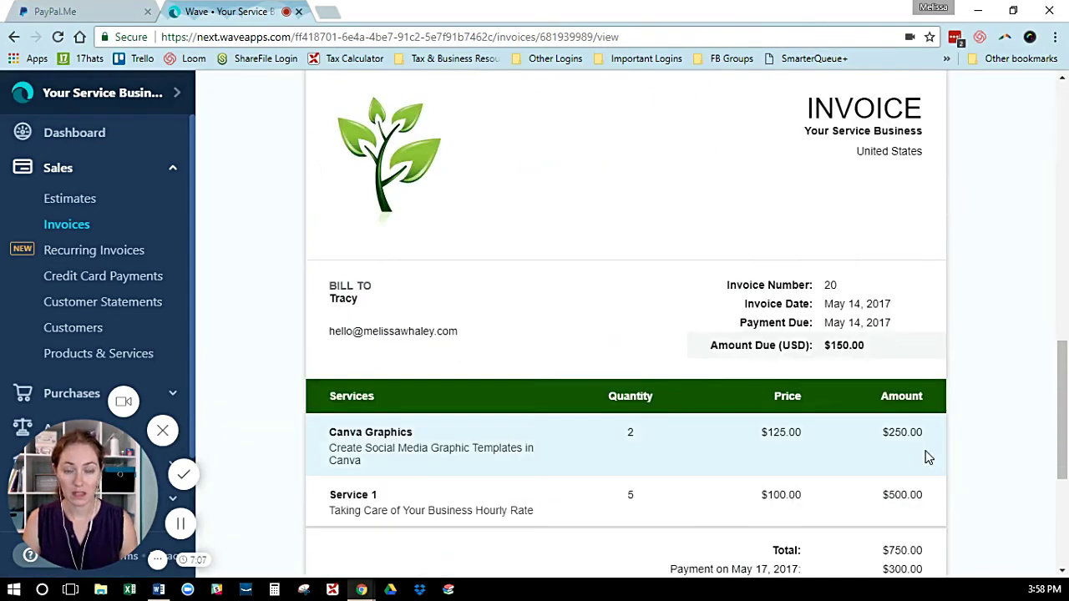
scroll(1048, 504, up, 5)
scroll(1047, 504, up, 5)
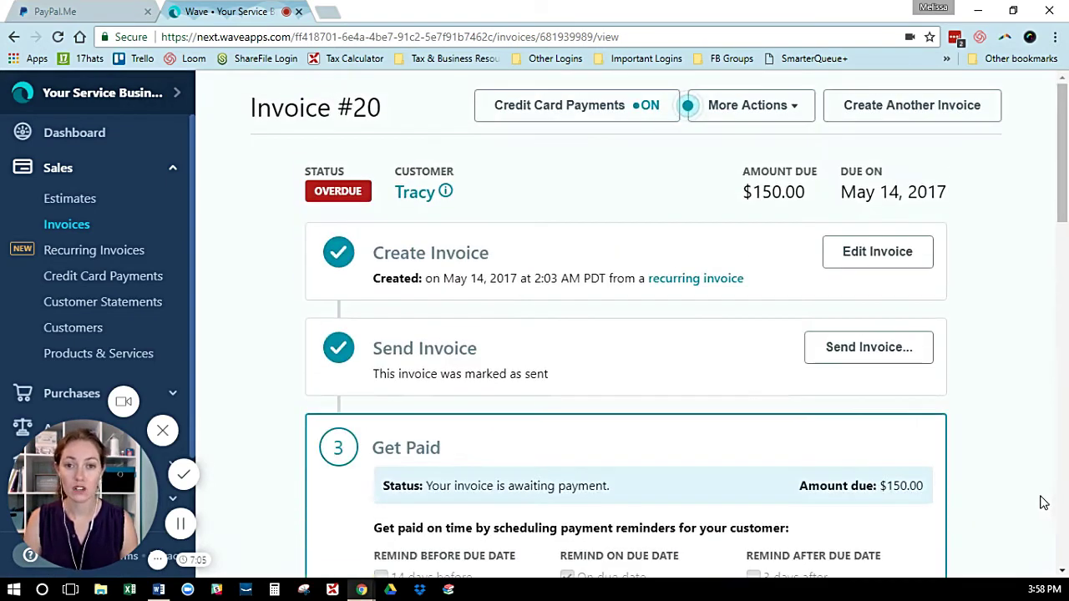
click(765, 118)
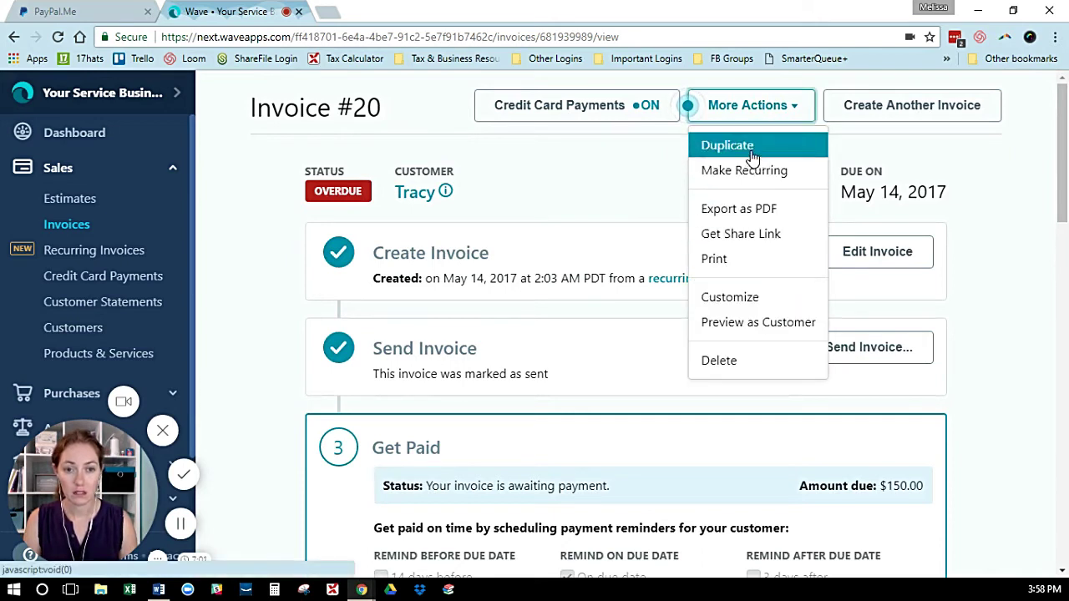
click(582, 215)
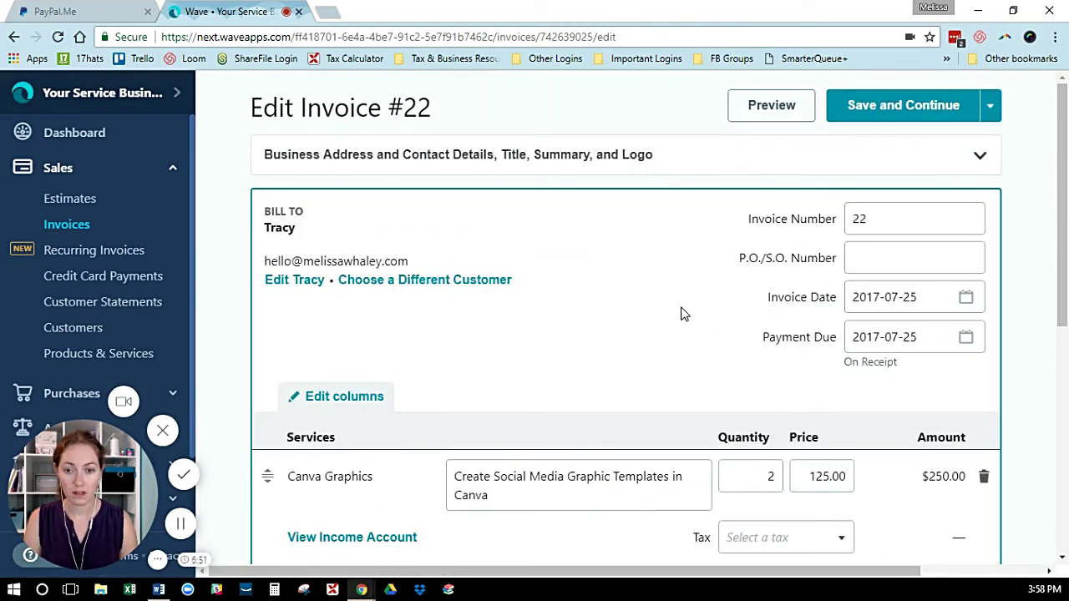
Expand the footer section of the duplicated invoice and check its payment link text and notes
scroll(684, 309, down, 1)
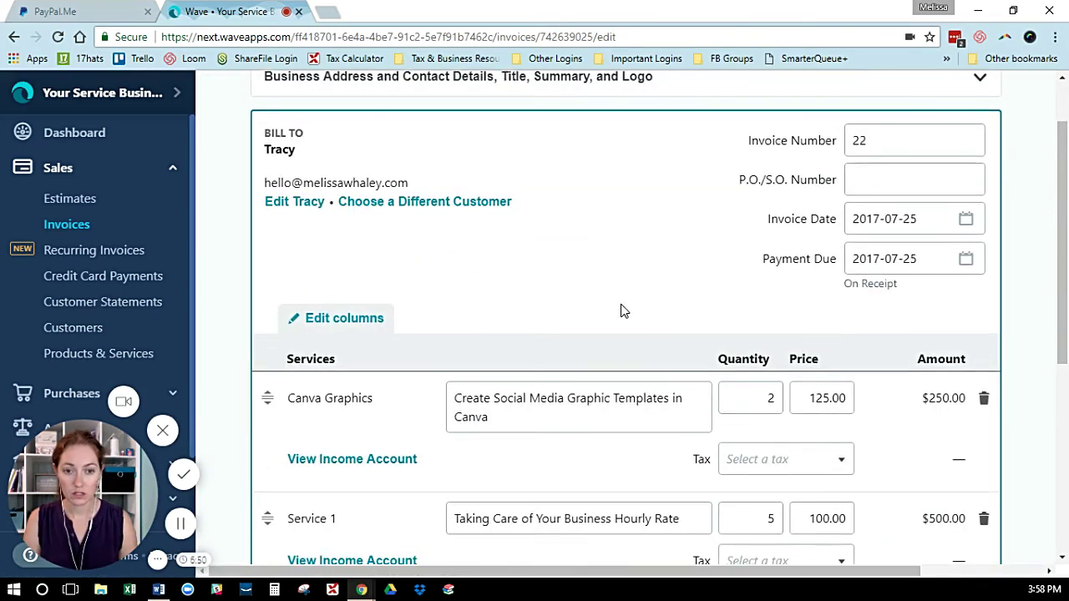
scroll(621, 310, down, 5)
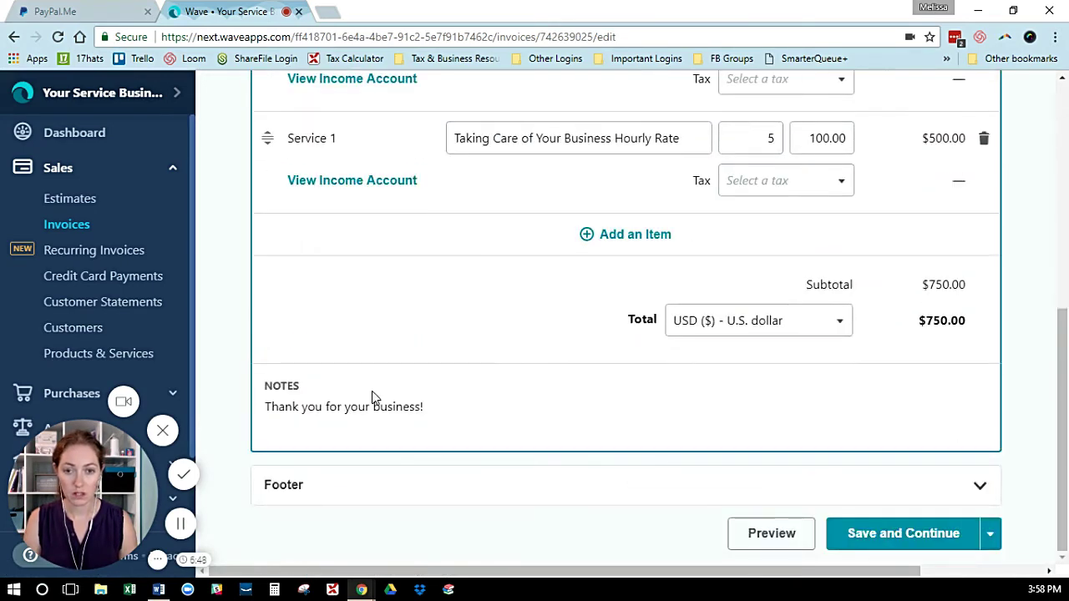
click(461, 404)
click(494, 484)
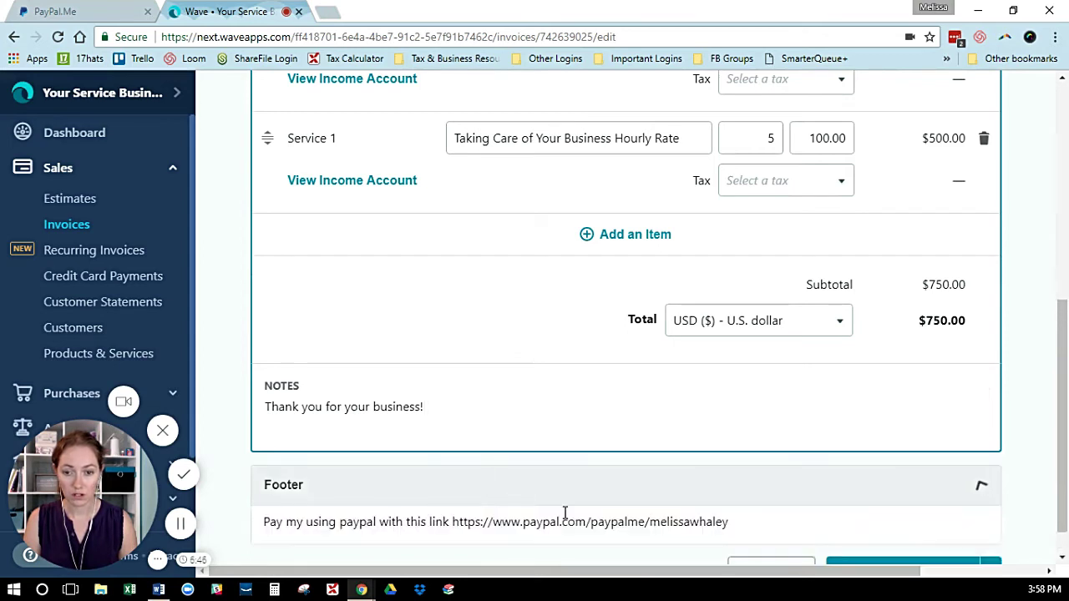
scroll(599, 496, down, 1)
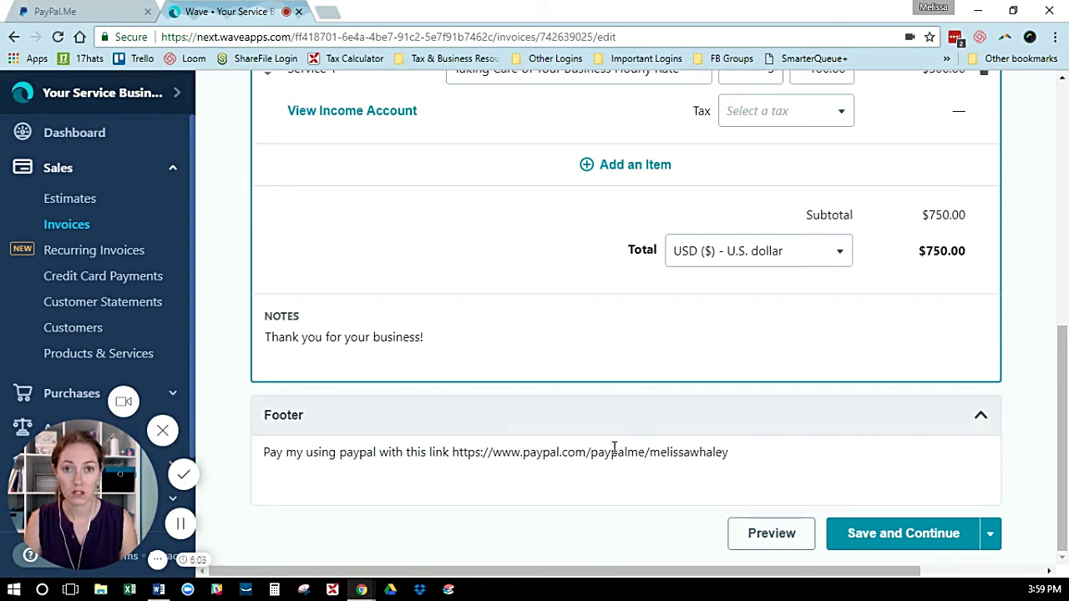
scroll(614, 450, up, 2)
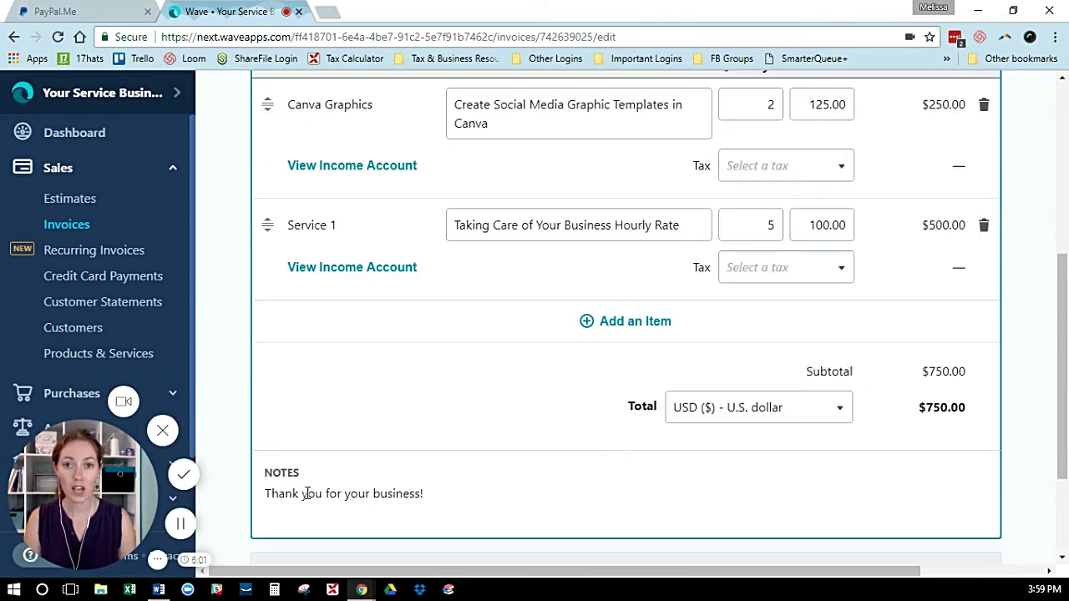